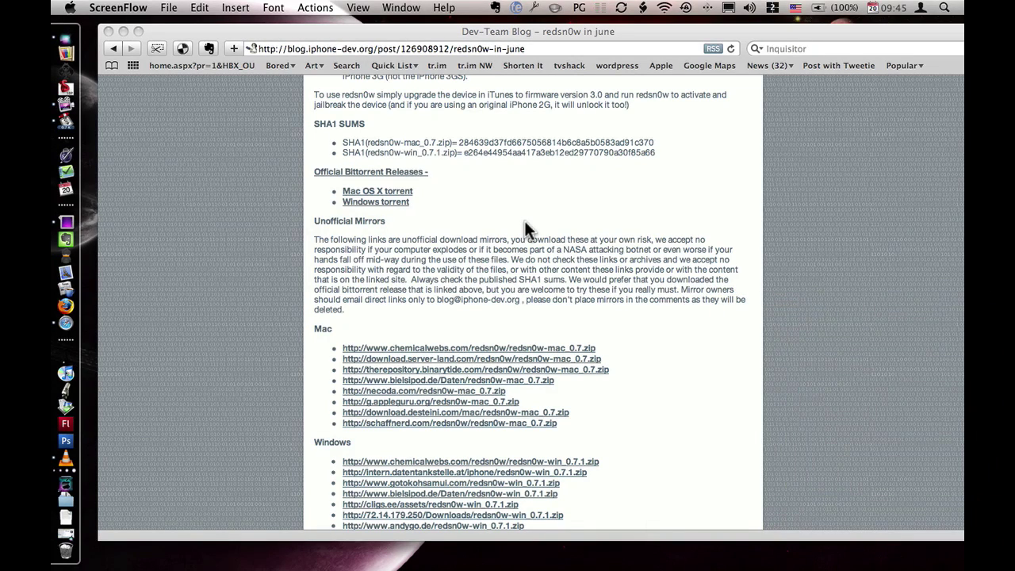
Find the redsn0w-mac_0.7 download folder with the Quicksilver launcher and open it in Finder.
left_click(459, 213)
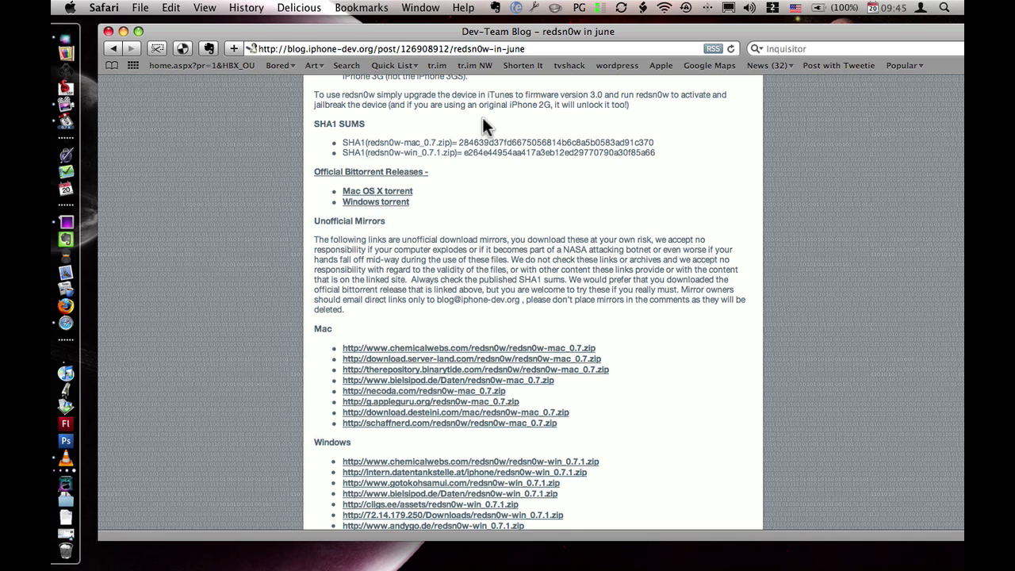
key("ctrl+space")
type("red")
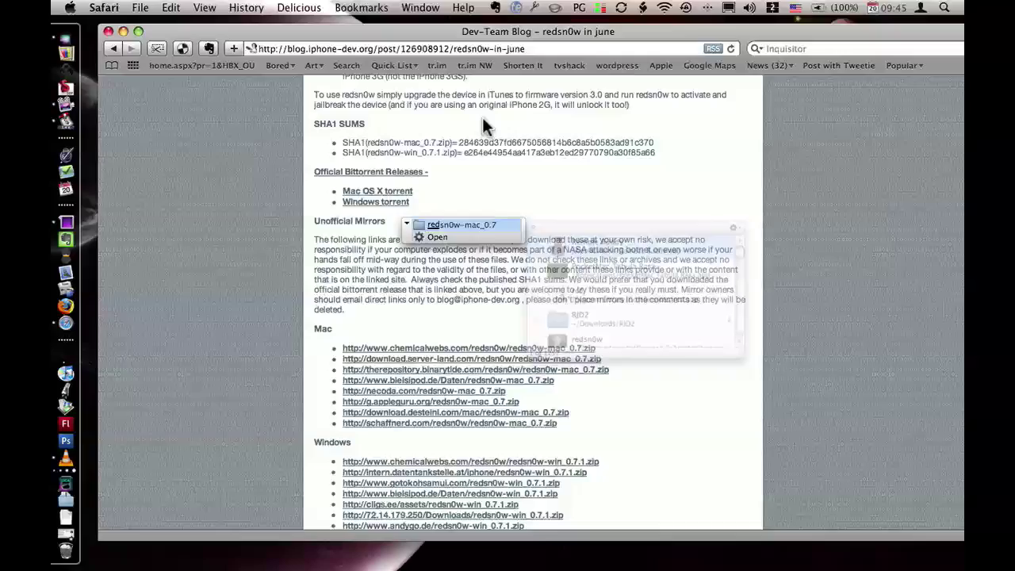
key("Down")
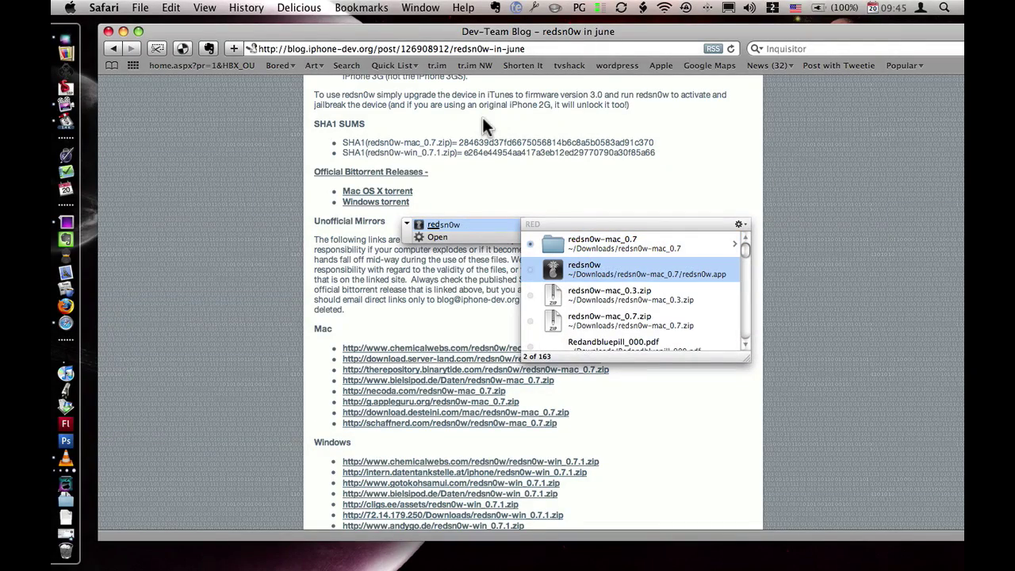
key("Up")
key("Return")
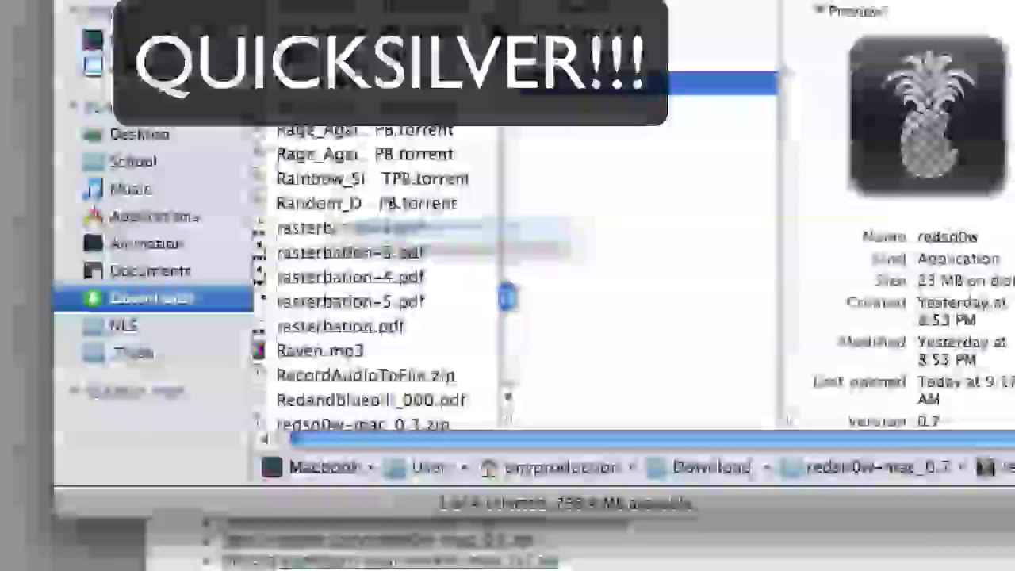
key("ctrl+space")
key("ctrl+space")
key("ctrl+space")
key("ctrl+space")
key("ctrl+space")
key("ctrl+space")
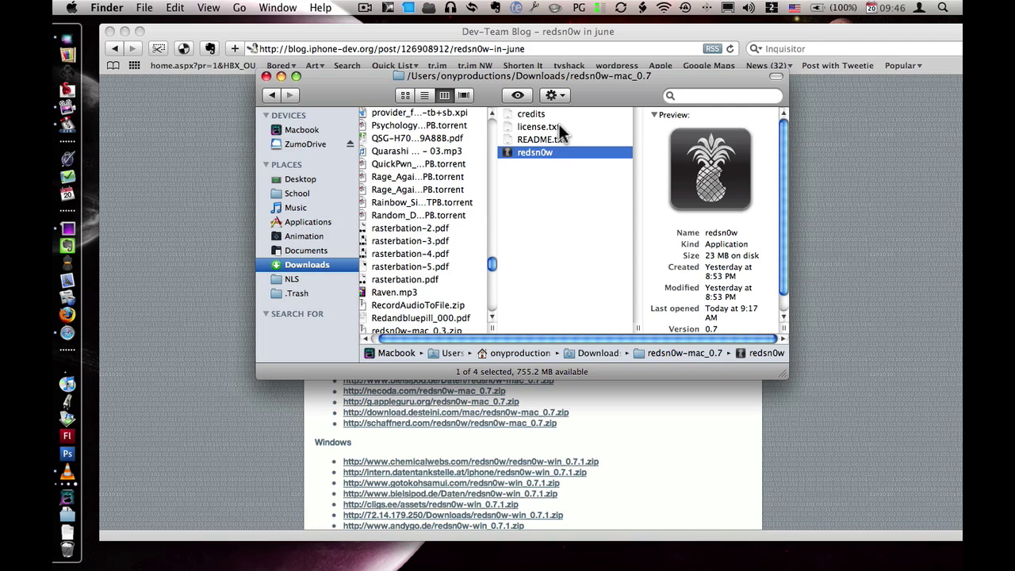
Look through the credits, license.txt, README.txt and redsn0w items in the redsn0w-mac_0.7 folder.
double_click(552, 153)
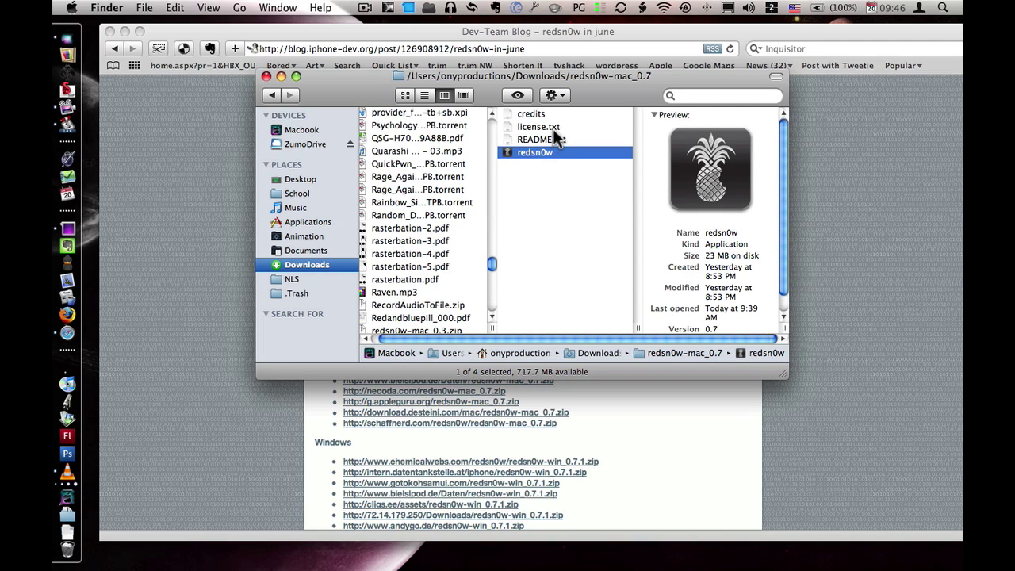
key("Up")
key("Up")
key("Up")
key("Down")
key("Down")
key("Down")
key("Up")
key("Up")
key("Up")
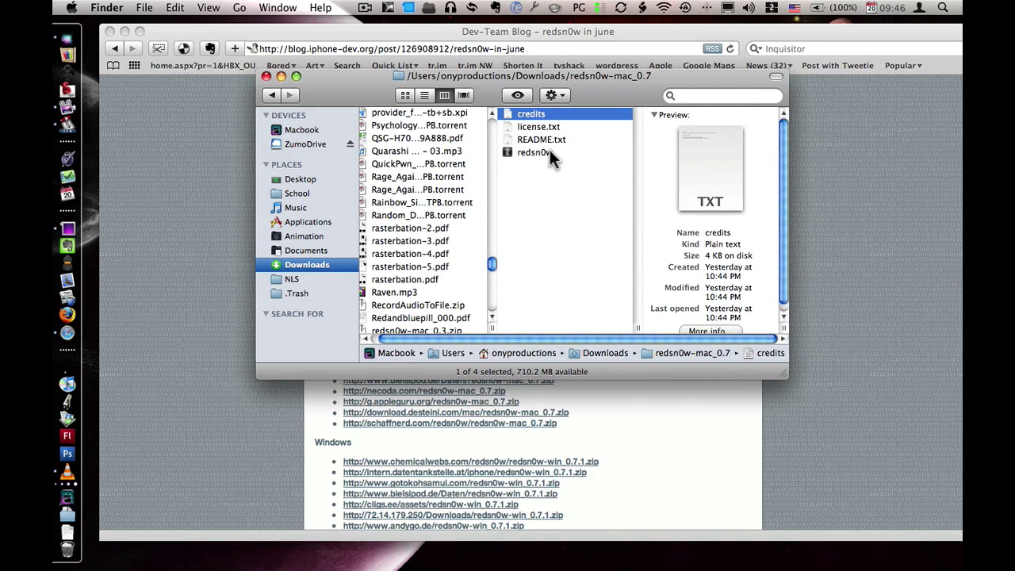
left_click(571, 137)
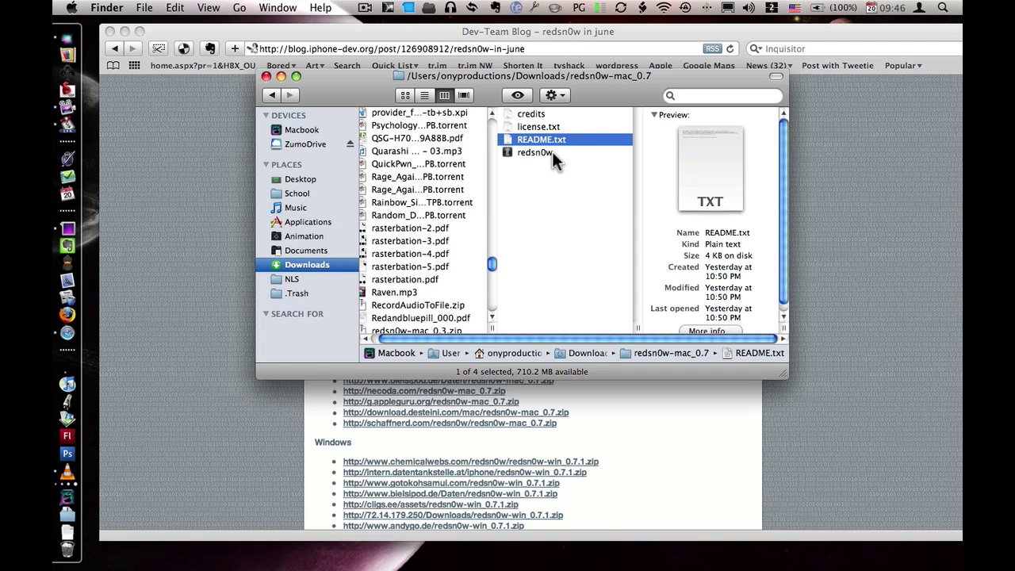
Launch redsn0w, search for "ipsw" and load iPod2,1_3.0_7A341_Restore.ipsw as the current firmware.
double_click(552, 152)
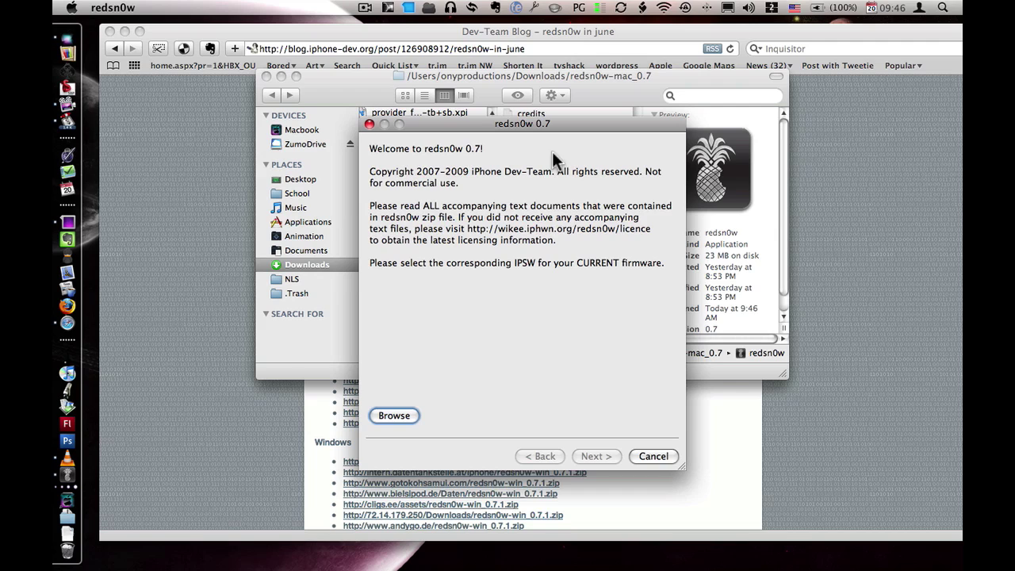
left_click(399, 411)
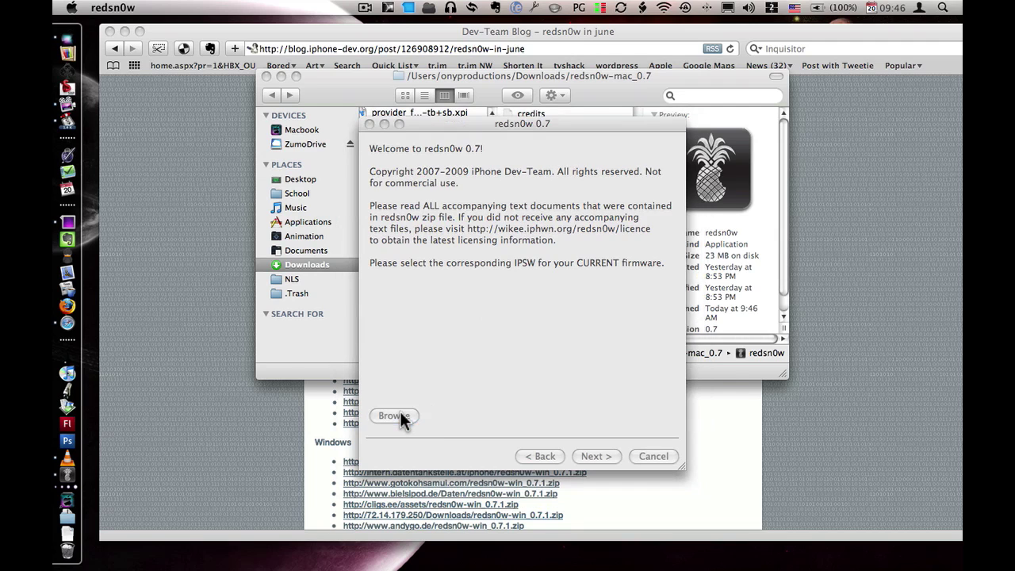
left_click(642, 115)
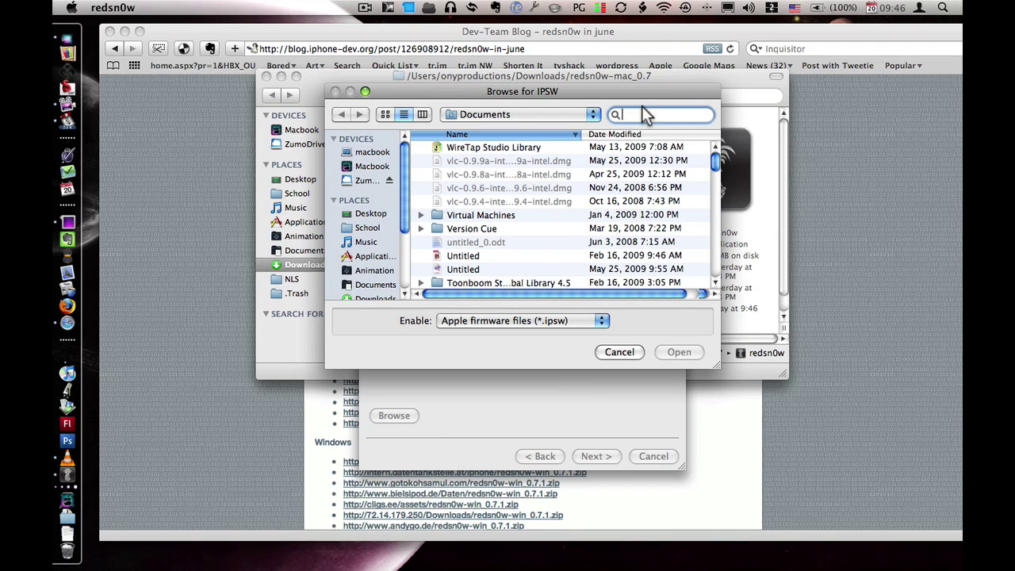
type("ipsw")
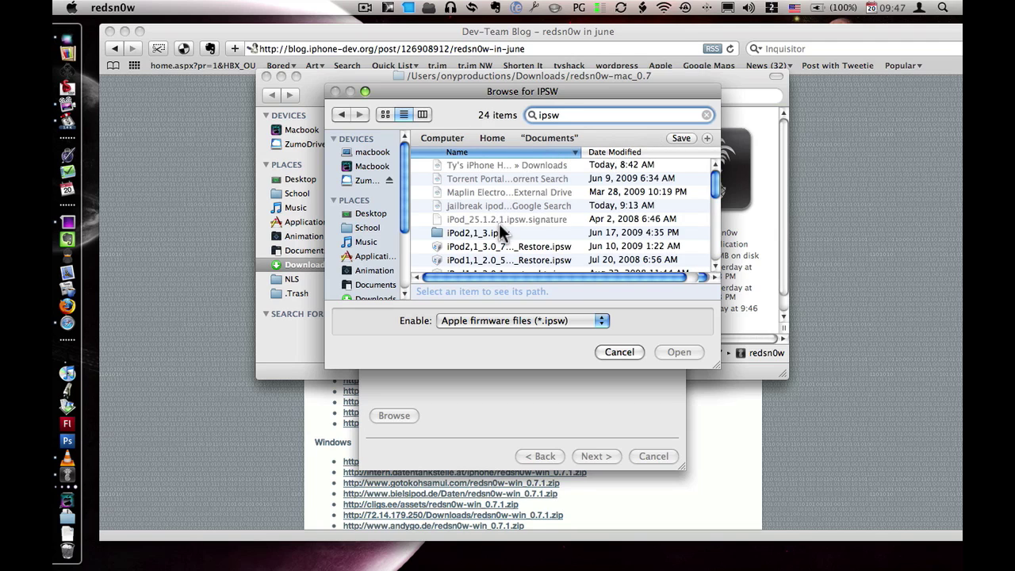
scroll(499, 224, "down", 2)
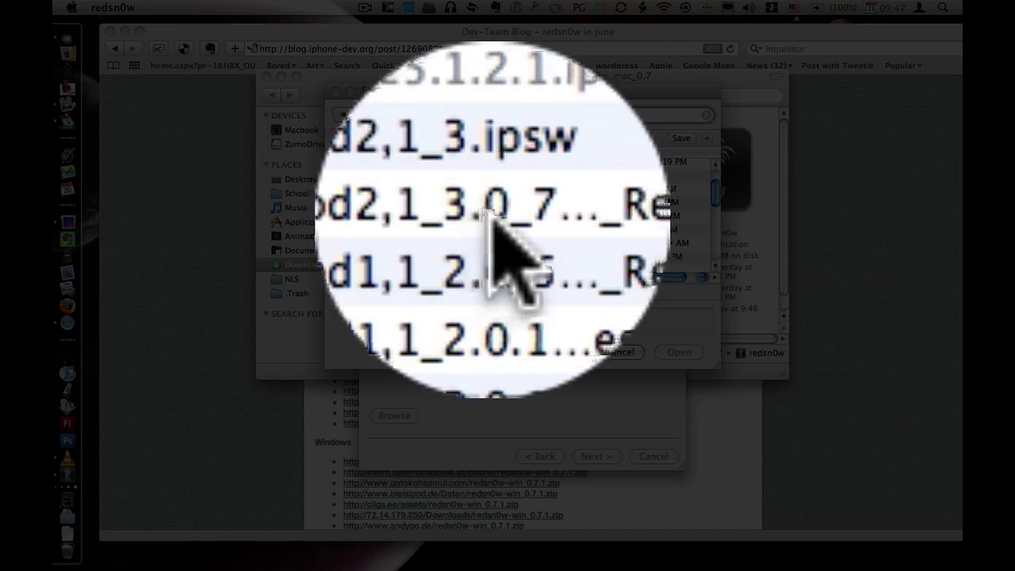
left_click(489, 216)
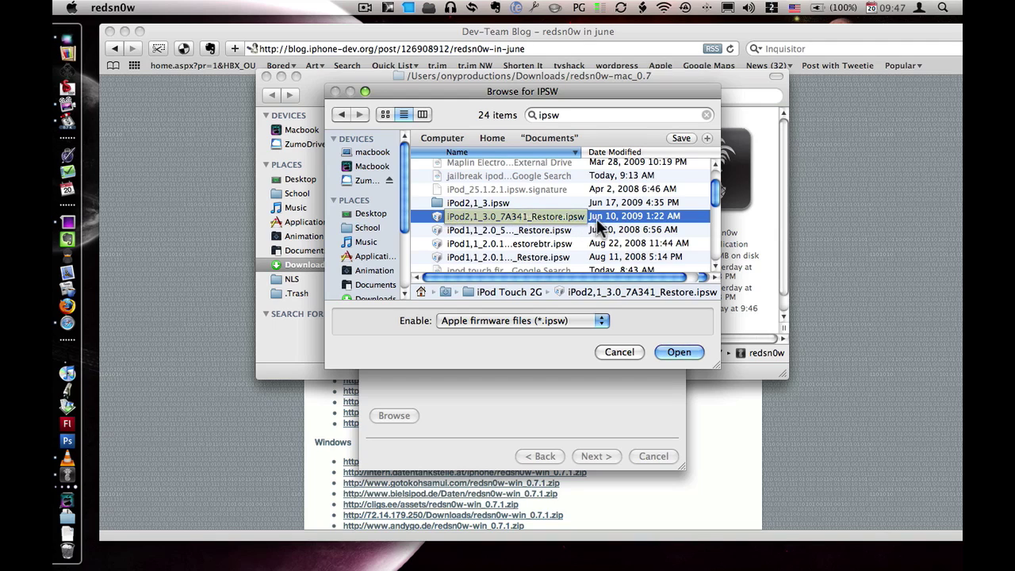
left_click(696, 343)
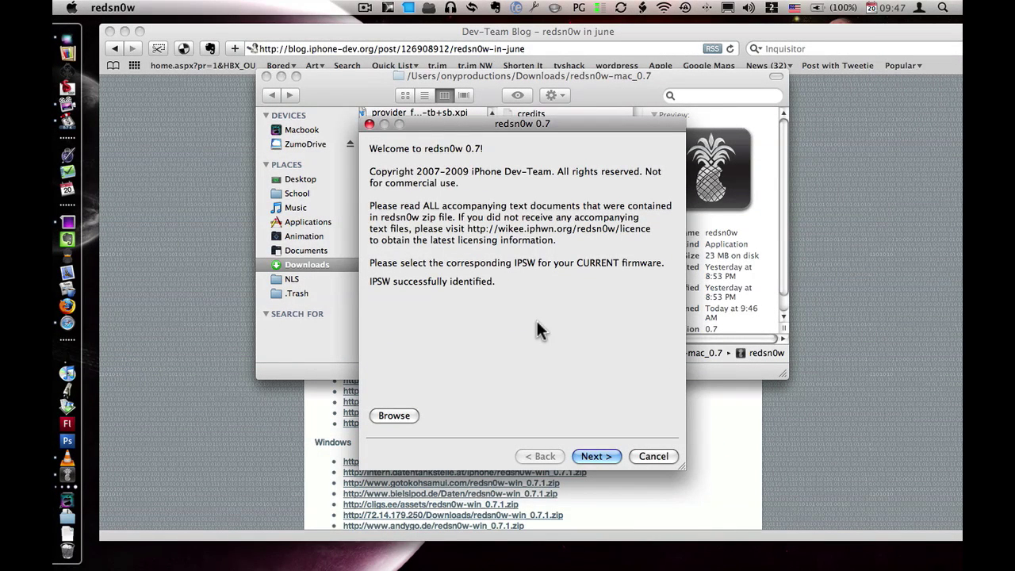
Proceed with Install Cydia enabled, past the device-off-and-plugged-in check, to the DFU mode instructions.
left_click(595, 448)
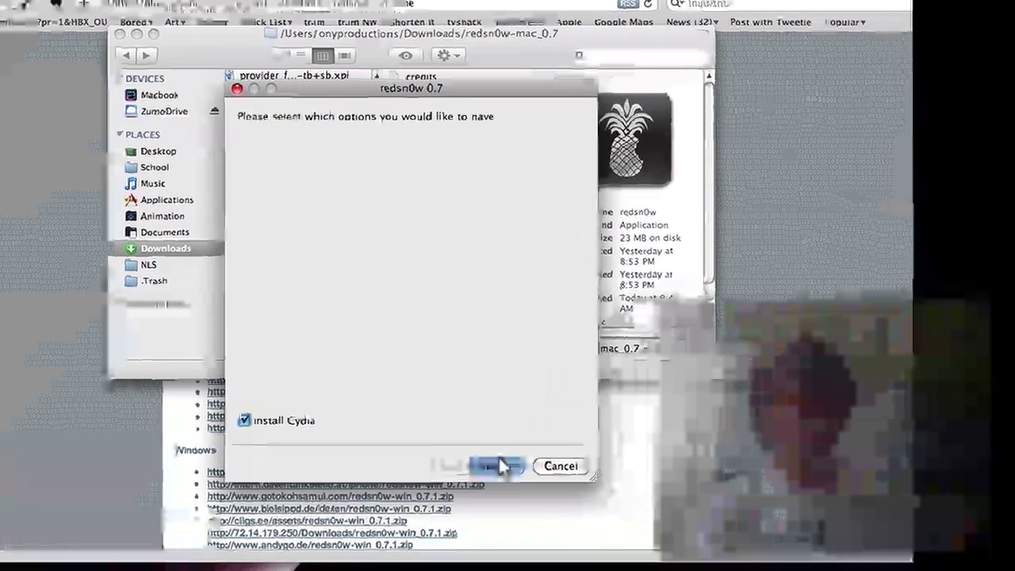
left_click(597, 456)
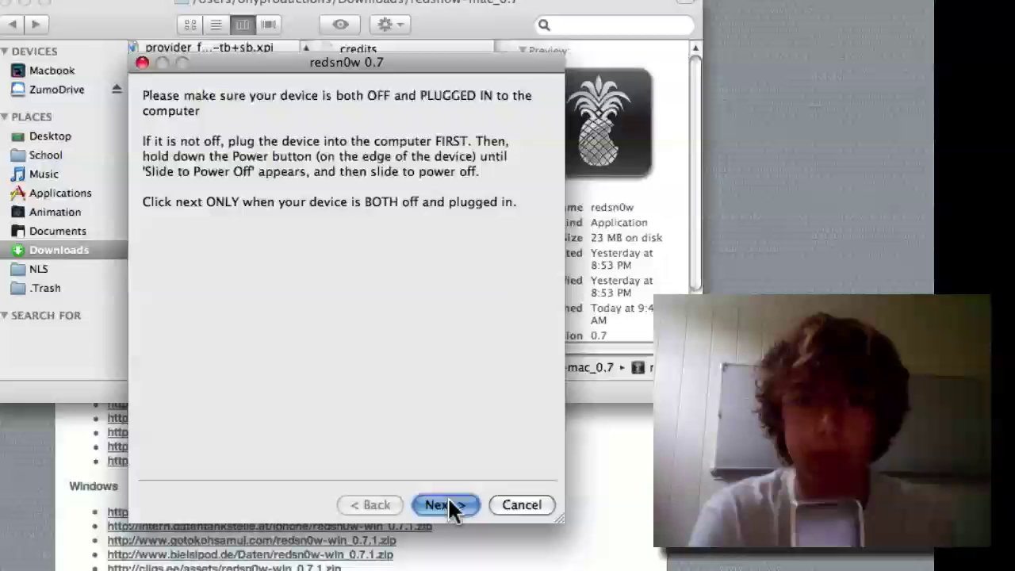
left_click(448, 499)
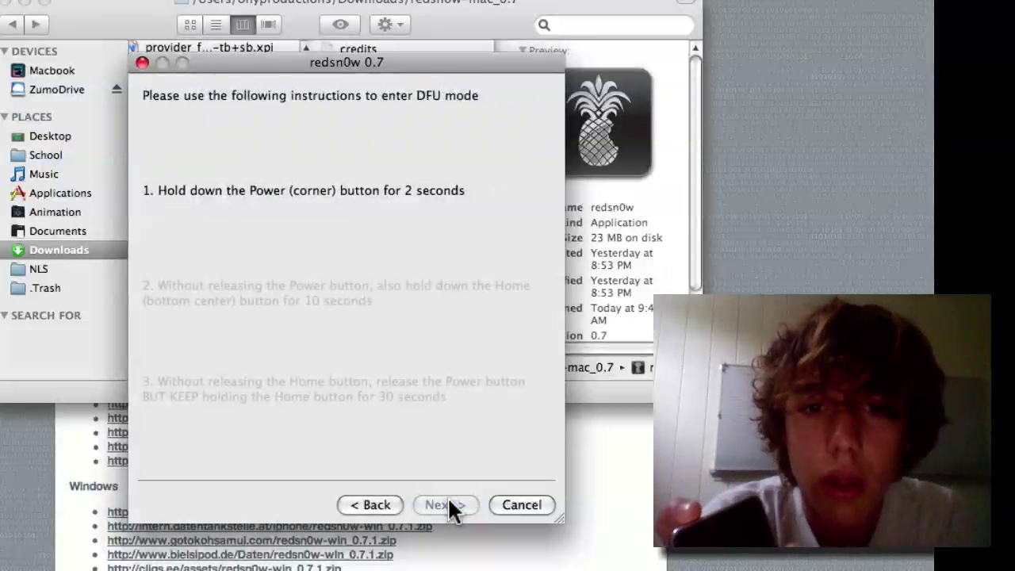